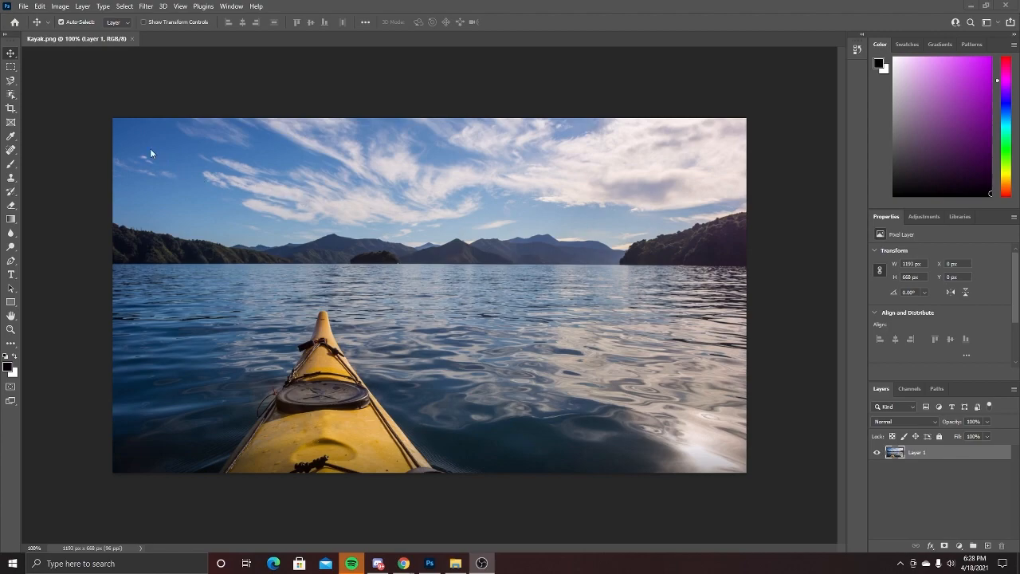
Start Sky Replacement on the kayak photo, move the dialog off the image, and open the sky presets
left_click(38, 6)
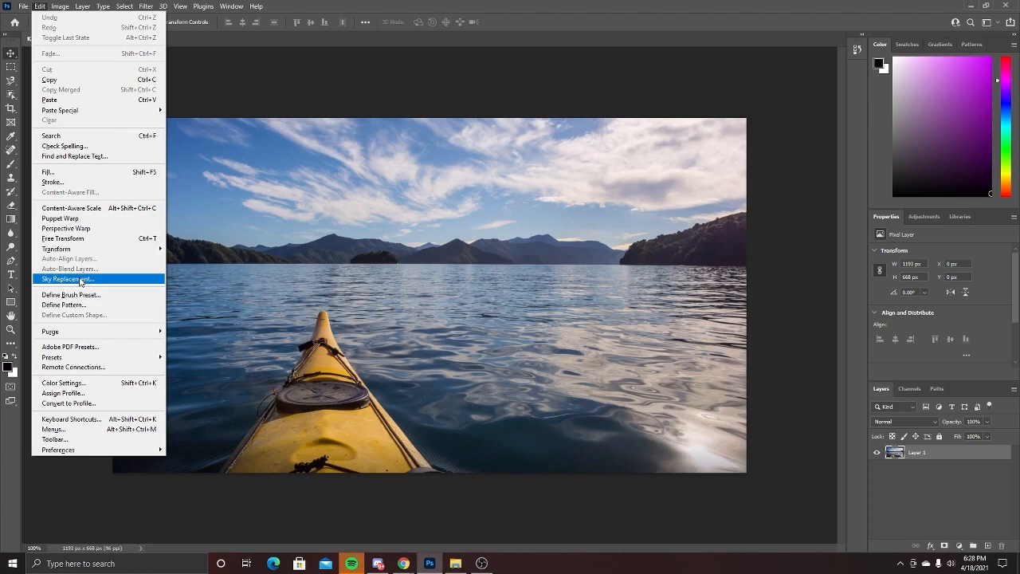
left_click(81, 281)
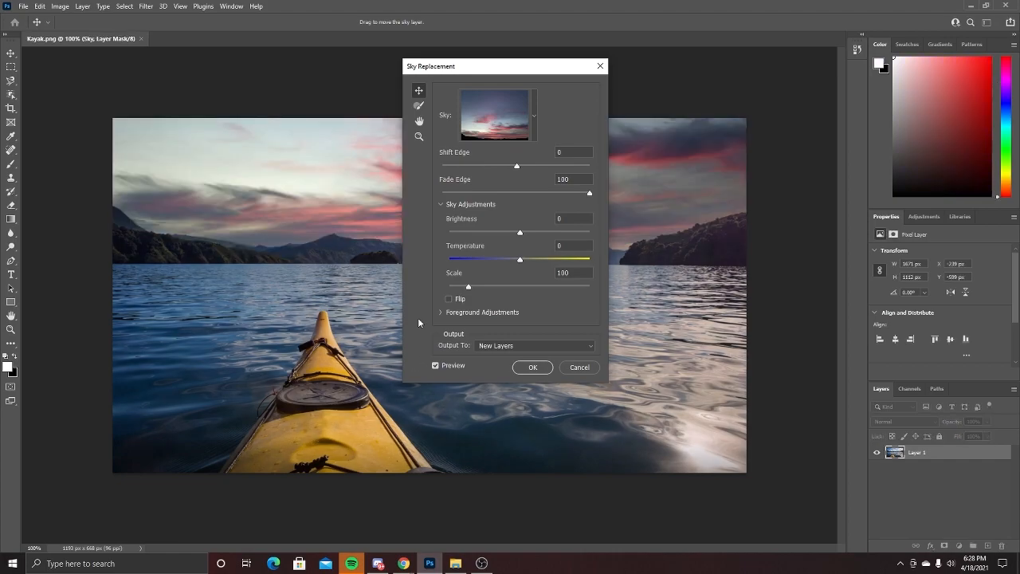
left_click_drag(530, 70, 847, 161)
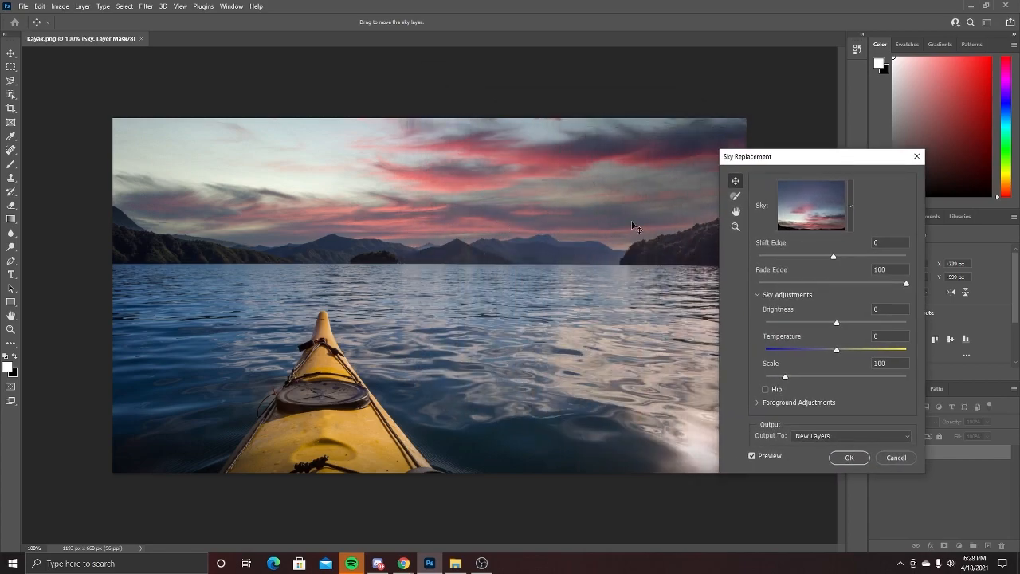
left_click(849, 206)
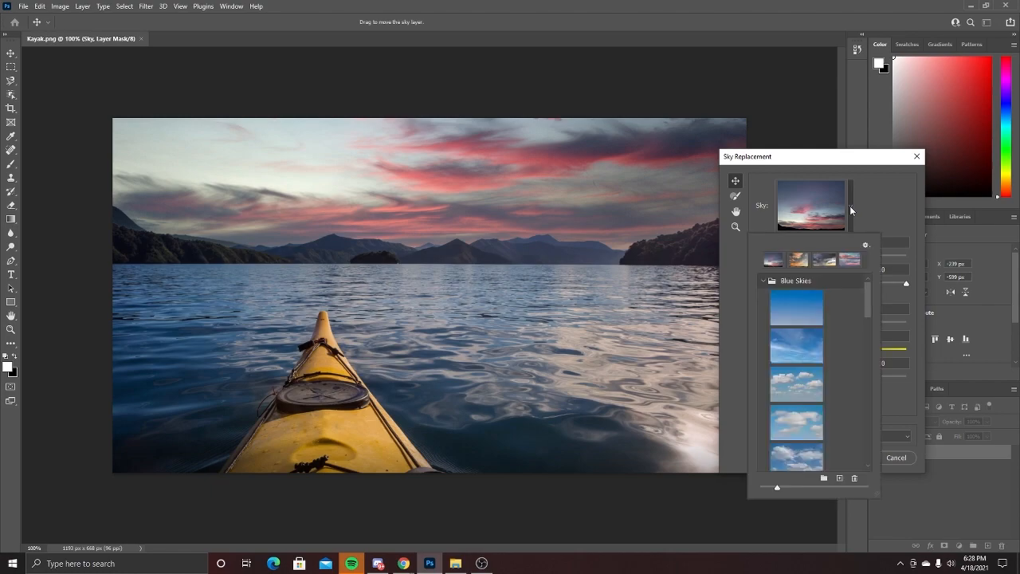
Try three Blue Skies presets on the kayak photo: wispy clouds, puffy white clouds, and scattered clouds on deep blue
left_click(794, 357)
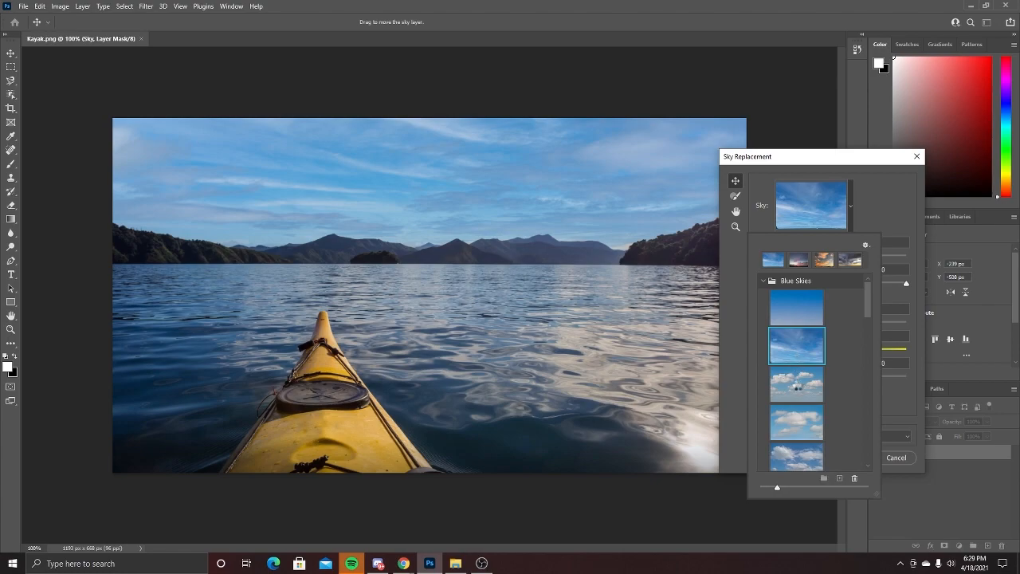
left_click(798, 384)
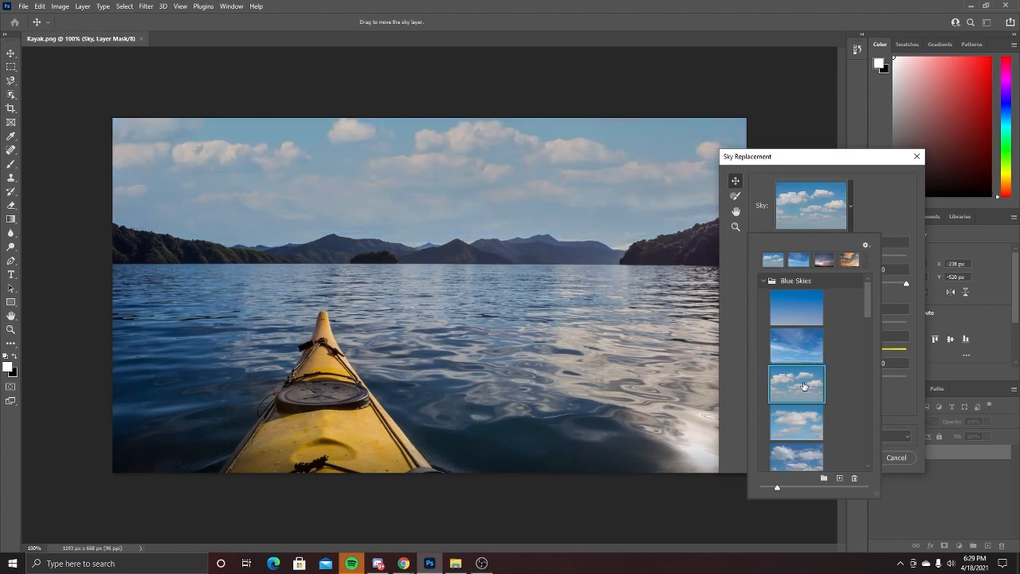
scroll(800, 387, "down", 5)
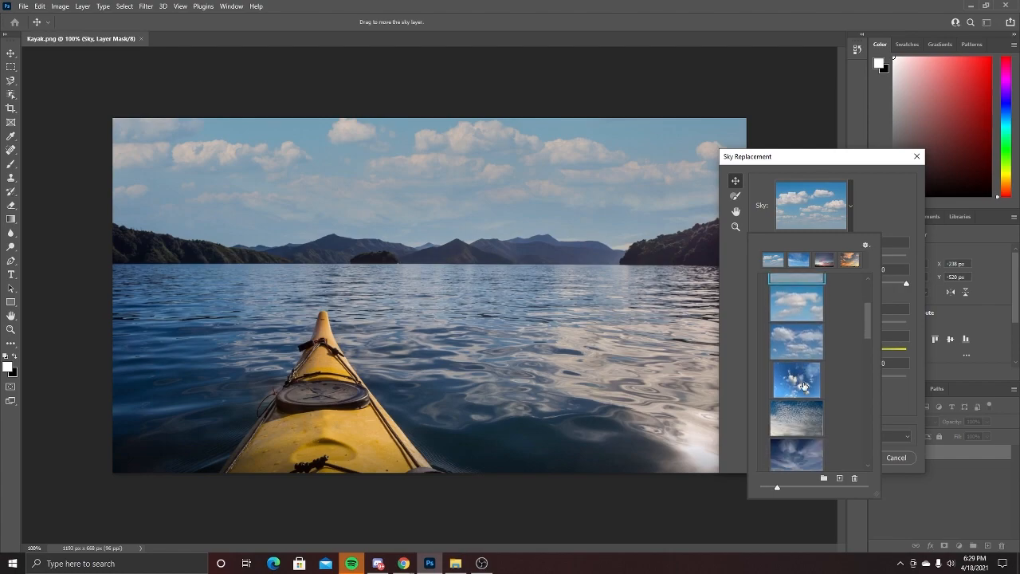
left_click(795, 388)
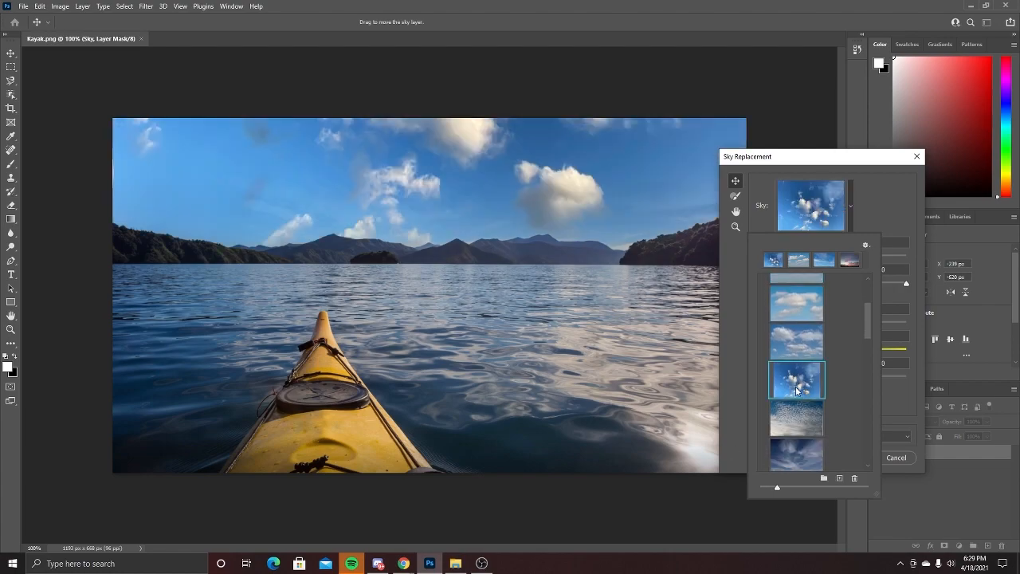
Try three Spectacular presets on the kayak photo: the rainbow, the streaked pink sunset, and the dark red glowing sunset
scroll(795, 388, "down", 5)
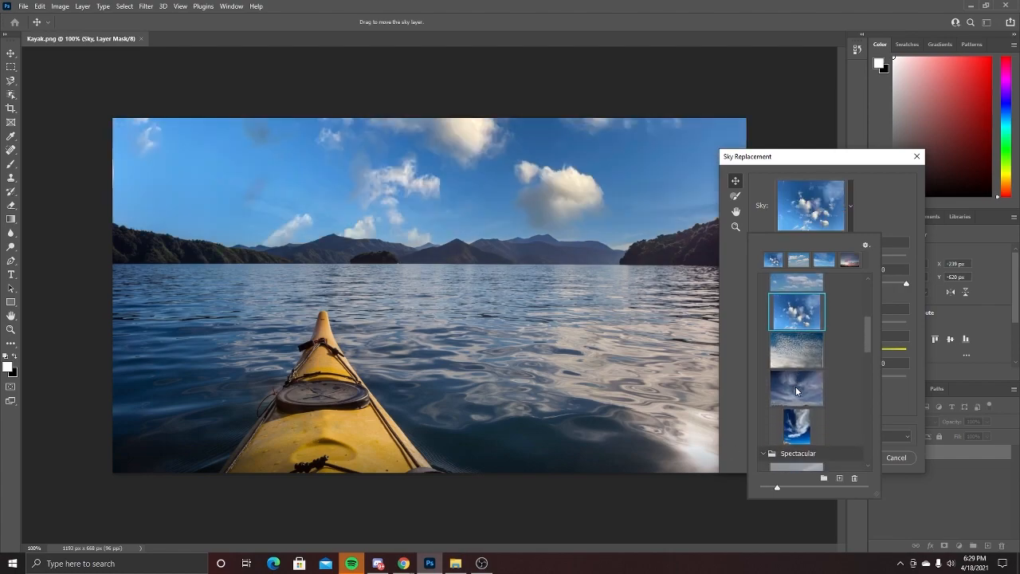
scroll(797, 390, "down", 3)
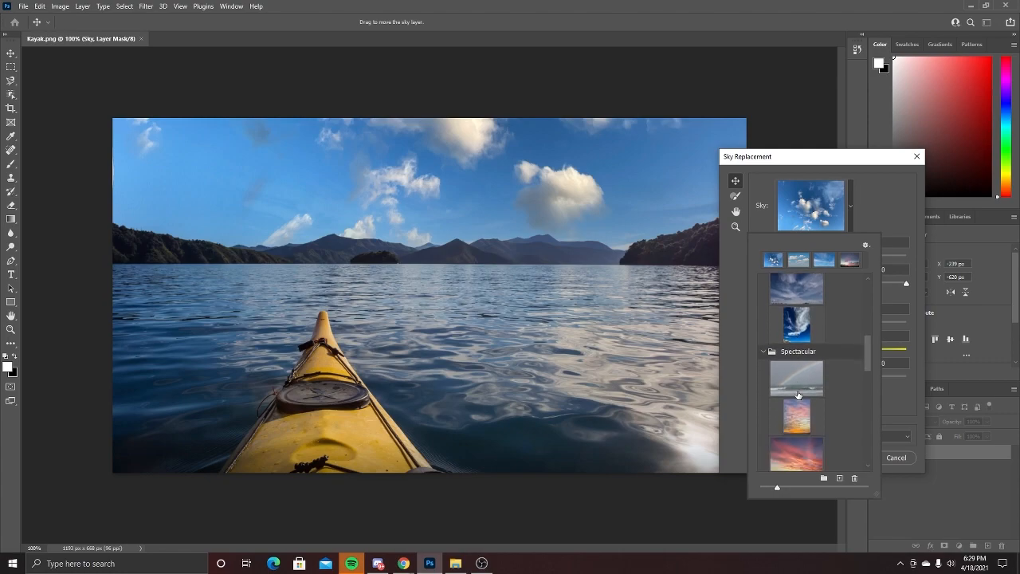
left_click(790, 347)
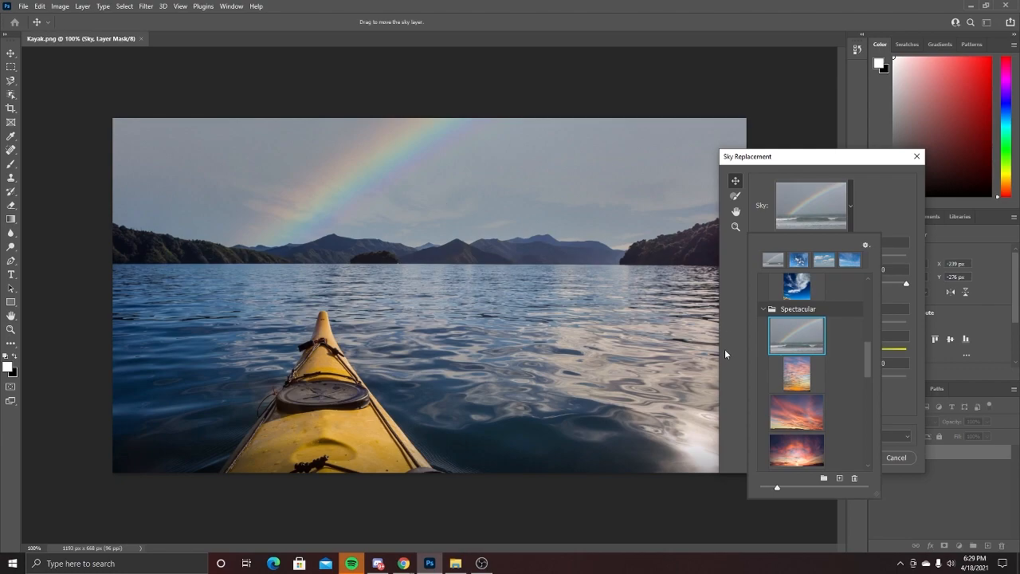
scroll(825, 387, "down", 1)
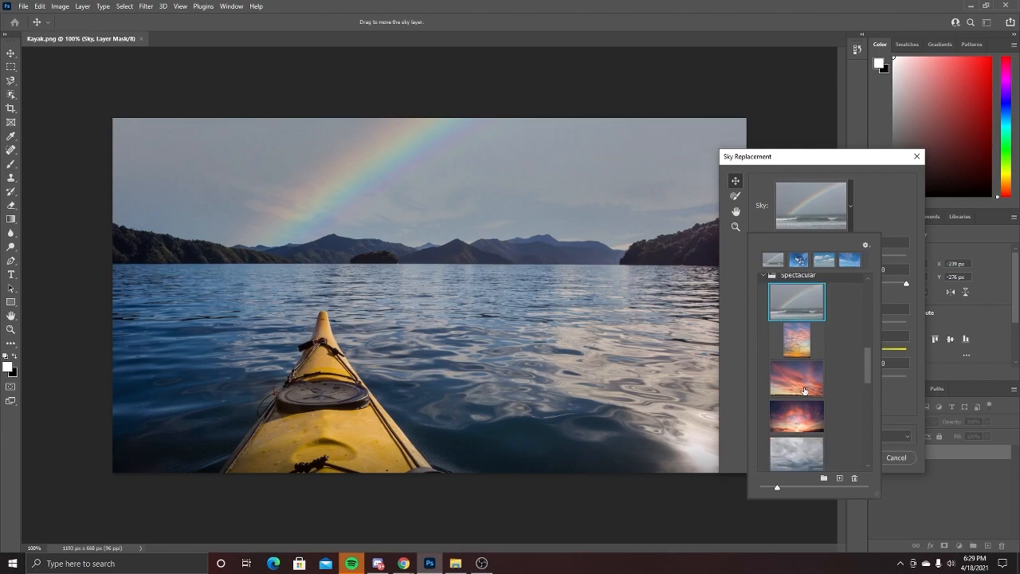
left_click(802, 388)
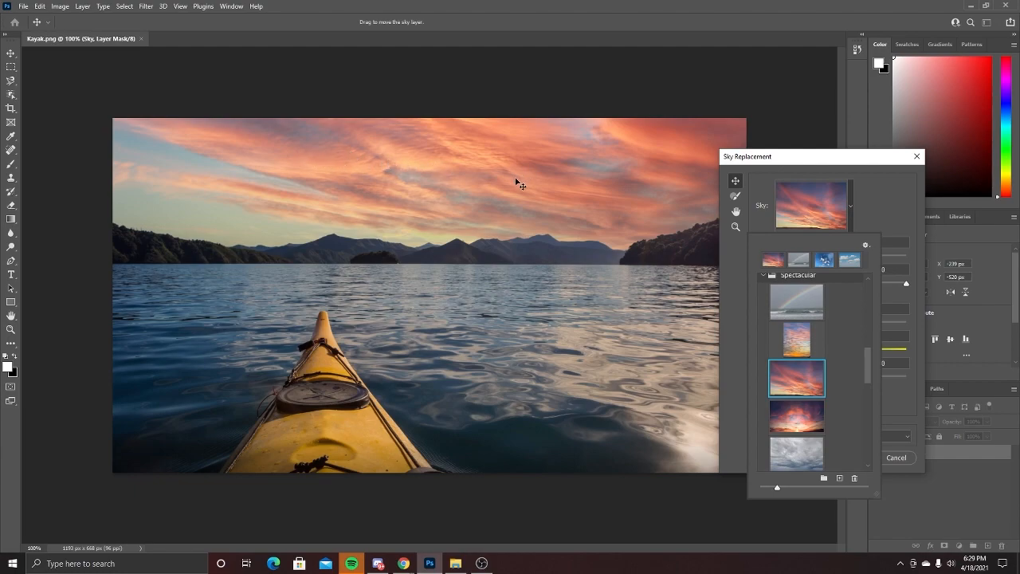
scroll(796, 391, "down", 1)
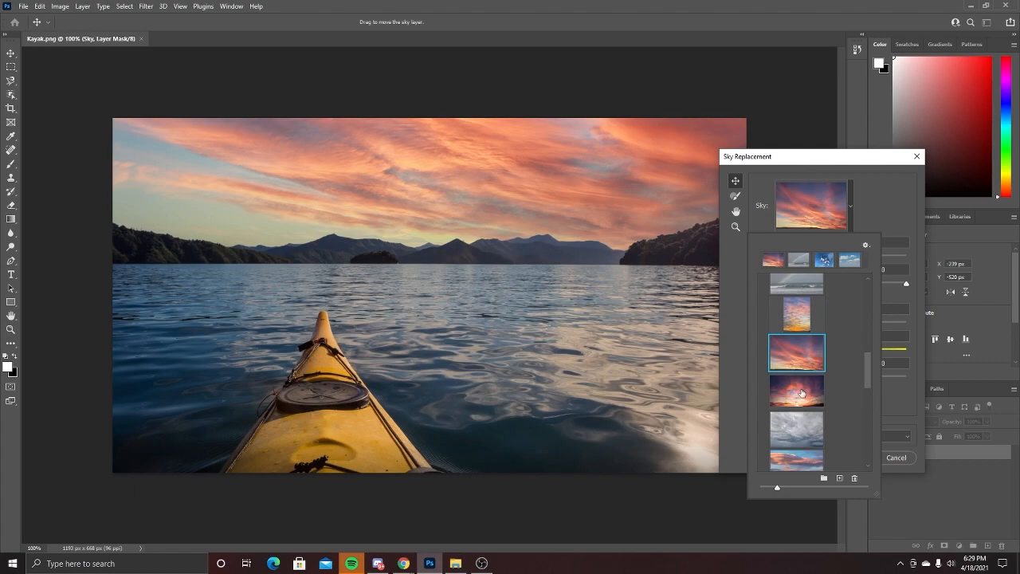
left_click(822, 397)
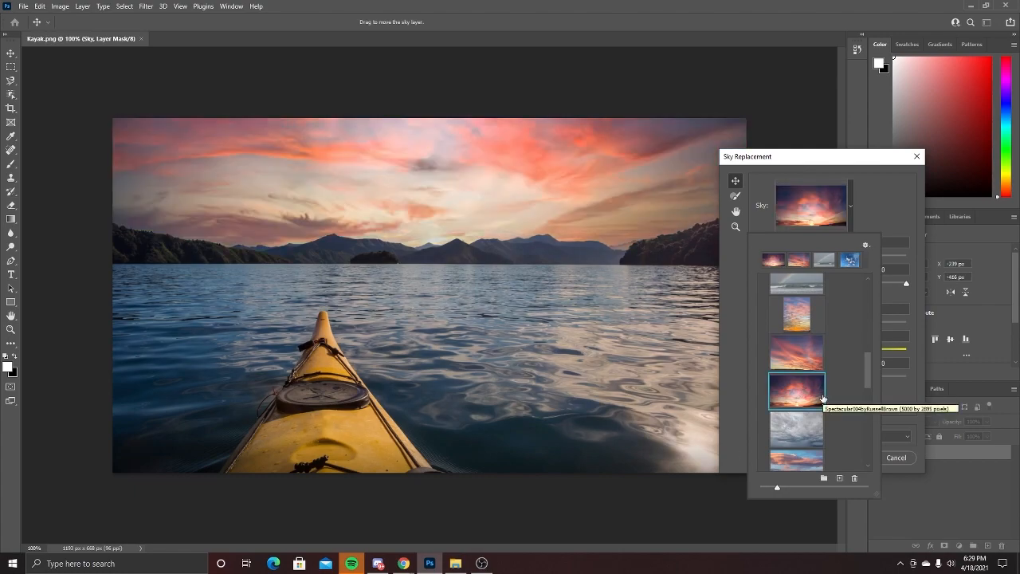
Choose the dark blue dusk sky near the end of the Sunsets presets for the kayak photo
scroll(823, 399, "down", 1)
scroll(823, 400, "down", 2)
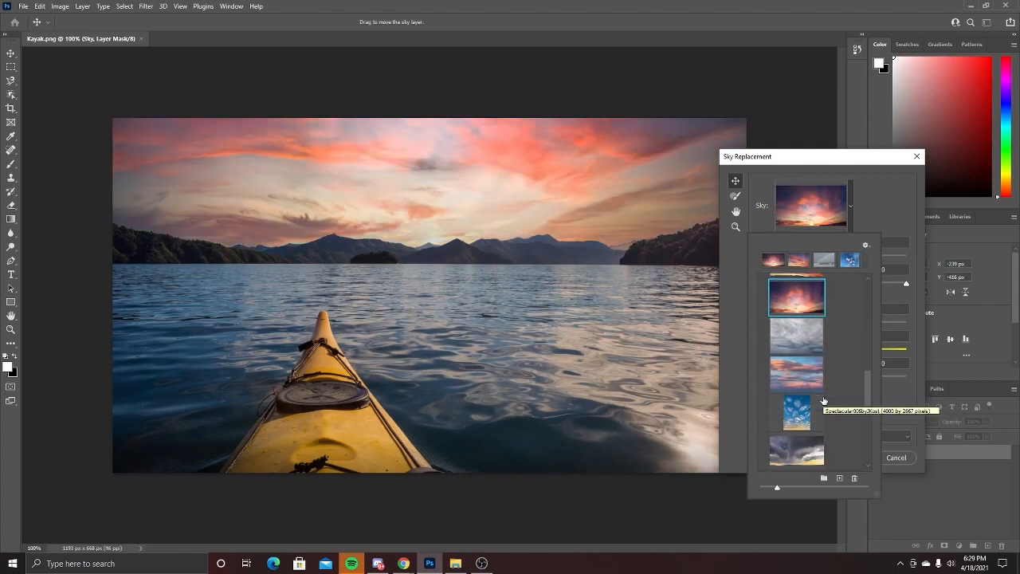
scroll(832, 407, "down", 4)
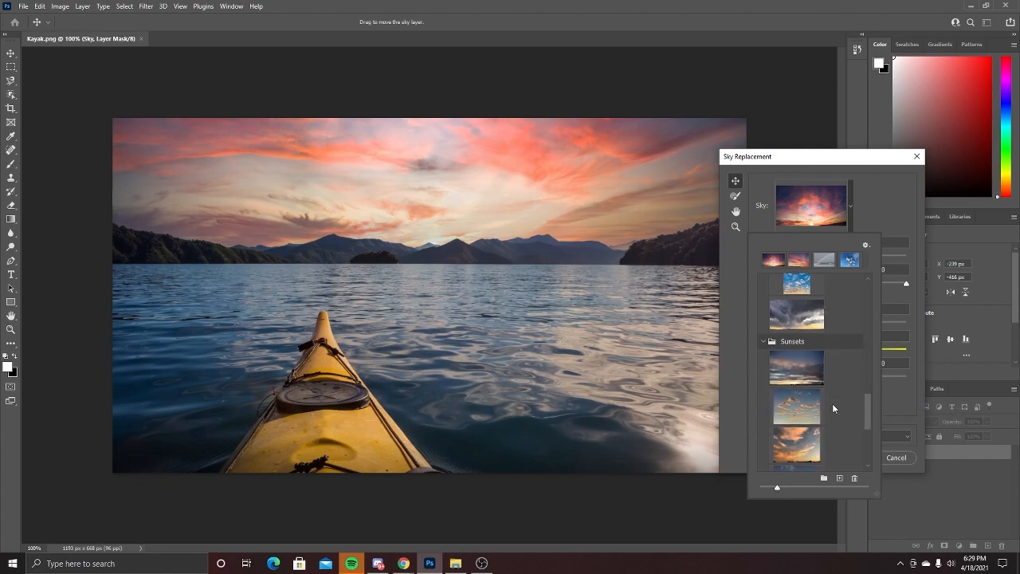
scroll(832, 404, "down", 3)
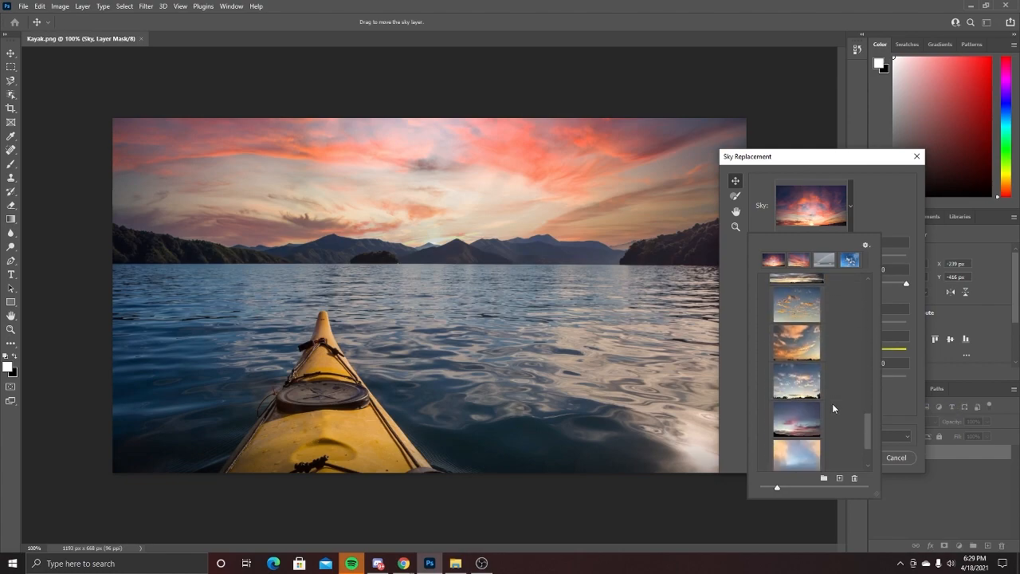
scroll(832, 404, "down", 1)
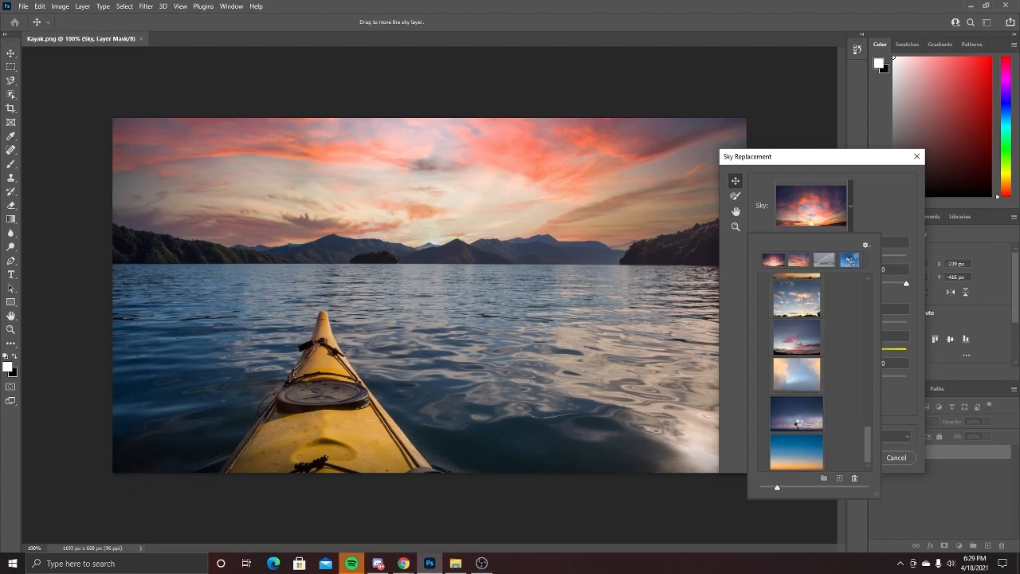
left_click(799, 424)
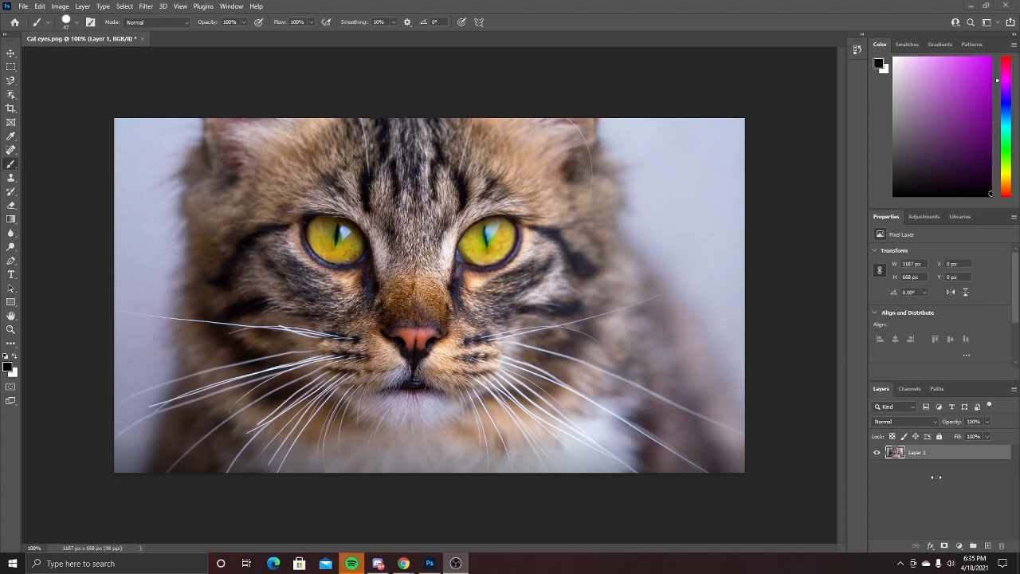
Add a Hue/Saturation adjustment layer above the cat photo and set its hue to +72
left_click(914, 509)
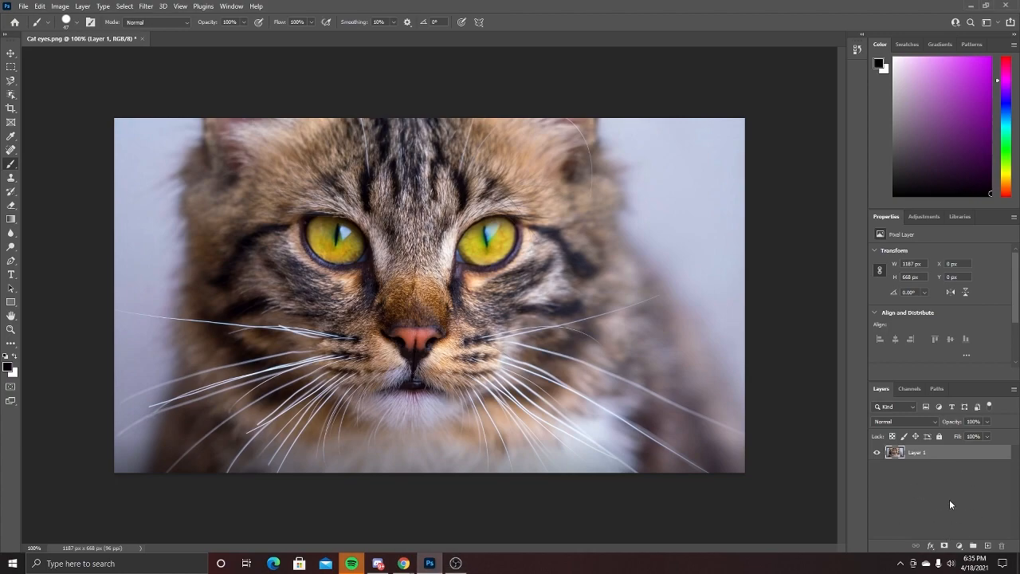
left_click(958, 546)
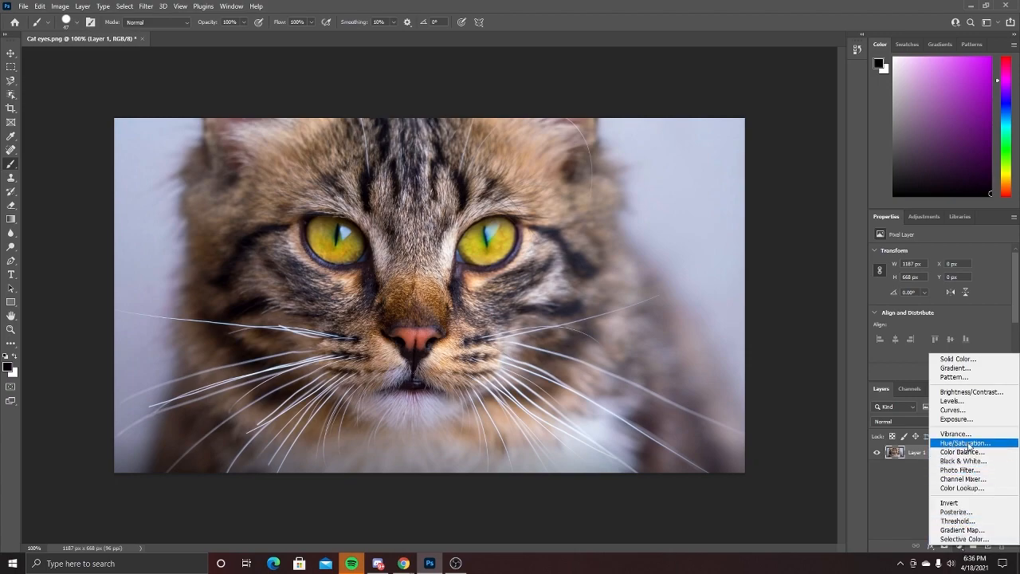
left_click(967, 443)
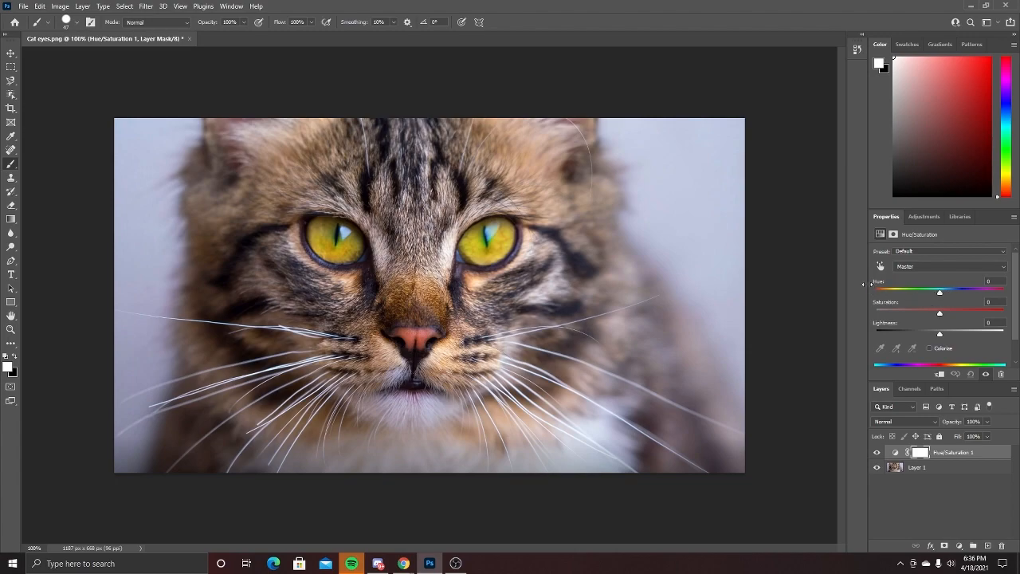
left_click_drag(941, 293, 977, 298)
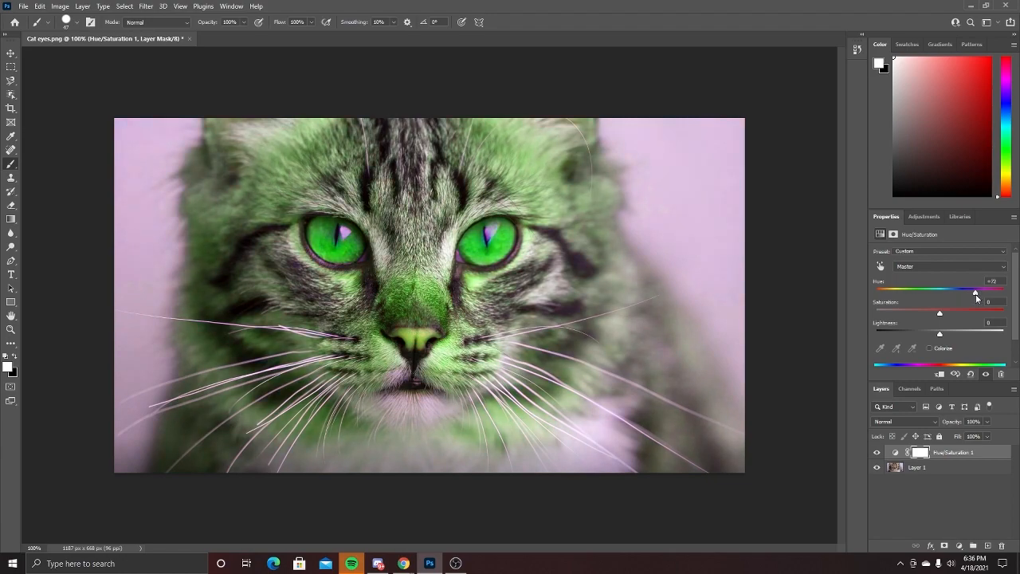
Invert the Hue/Saturation layer's mask and paint over both of the cat's eyes with a white brush
left_click(919, 453)
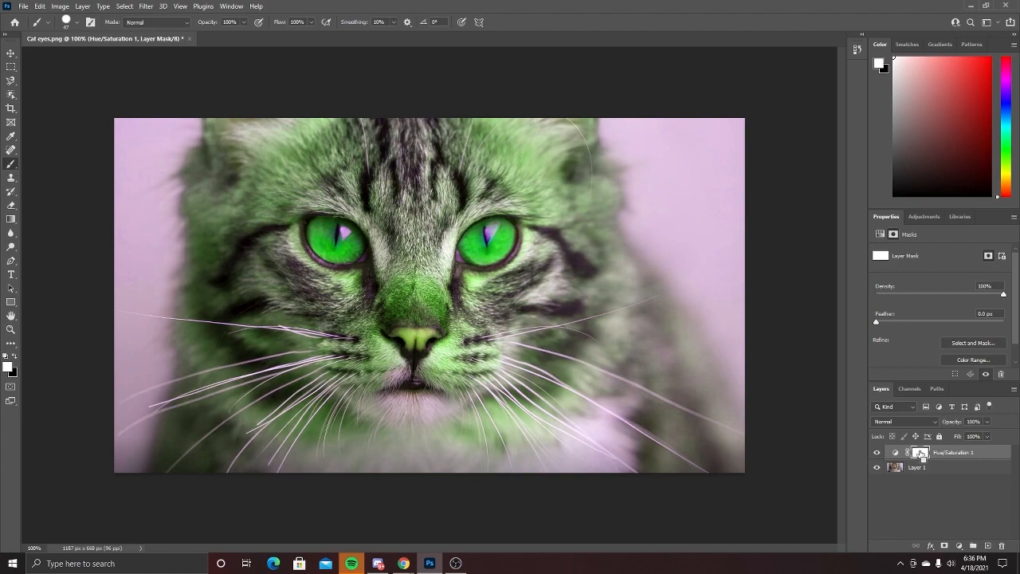
key("ctrl+i")
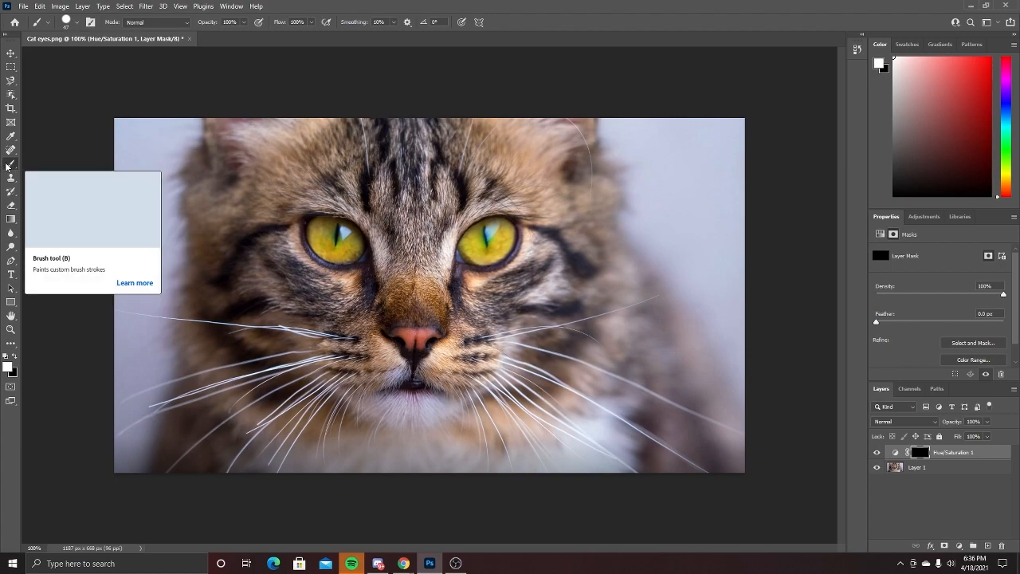
mouse_move(338, 247)
left_mouse_down()
mouse_move(321, 233)
mouse_move(341, 230)
mouse_move(354, 249)
mouse_move(346, 255)
left_mouse_up()
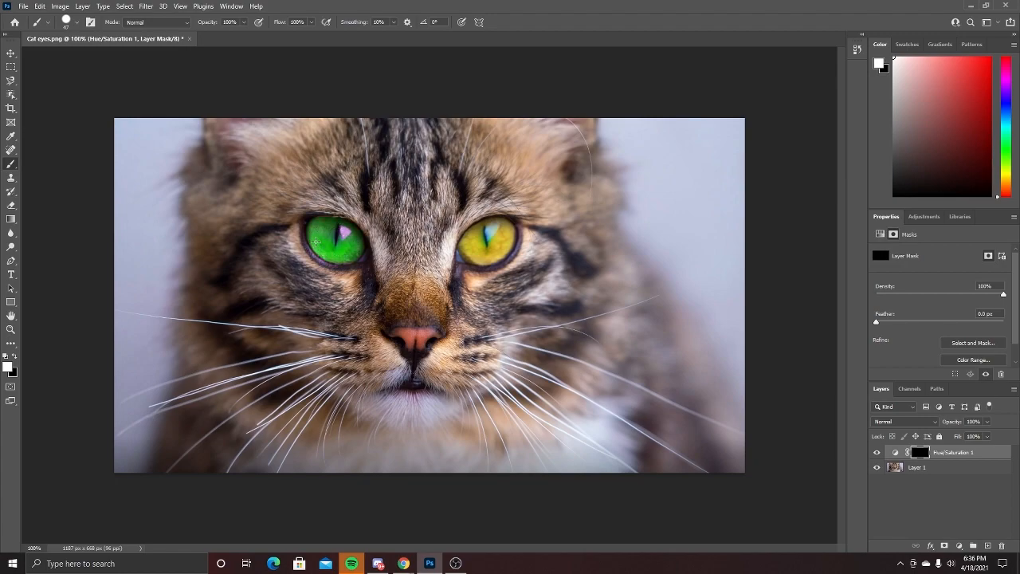
mouse_move(467, 241)
left_mouse_down()
mouse_move(494, 231)
mouse_move(503, 246)
mouse_move(480, 256)
left_mouse_up()
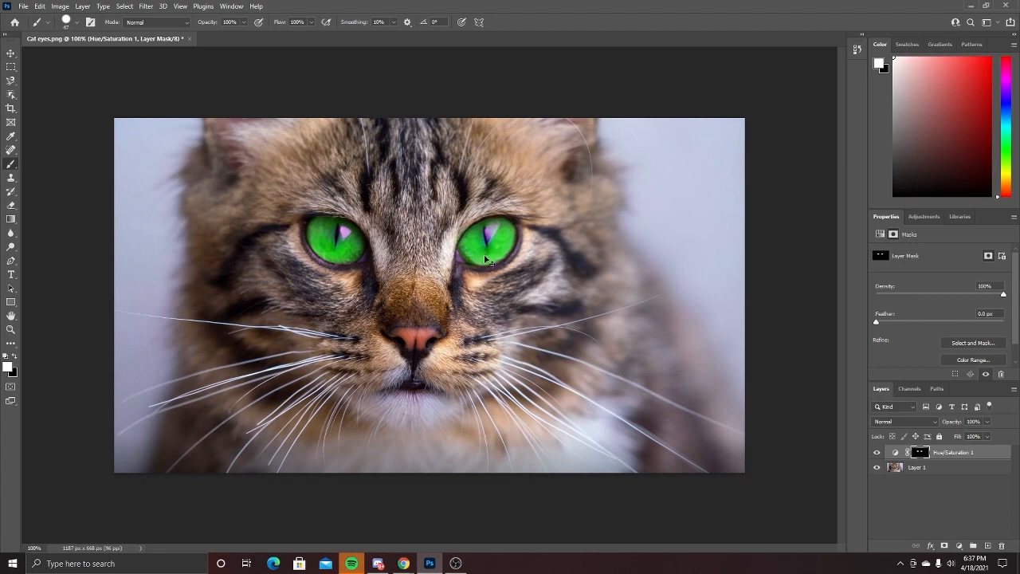
key("ctrl+z")
left_click_drag(481, 244, 501, 230)
mouse_move(471, 251)
left_mouse_down()
mouse_move(464, 247)
mouse_move(488, 230)
left_mouse_up()
Lower the hue of the Hue/Saturation adjustment slightly to refine the cat's eye color
left_click(959, 454)
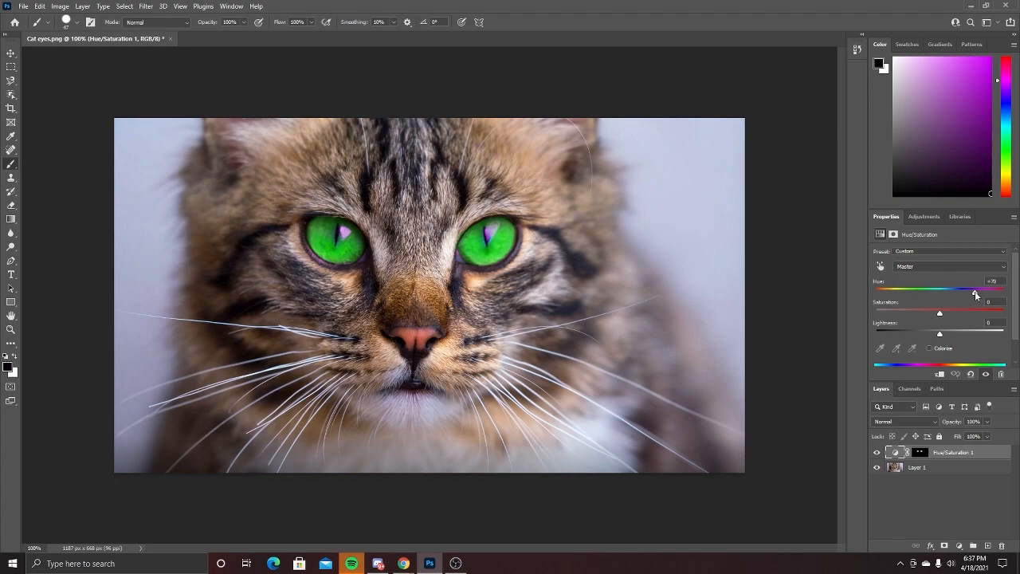
mouse_move(975, 295)
left_mouse_down()
mouse_move(875, 301)
mouse_move(968, 299)
left_mouse_up()
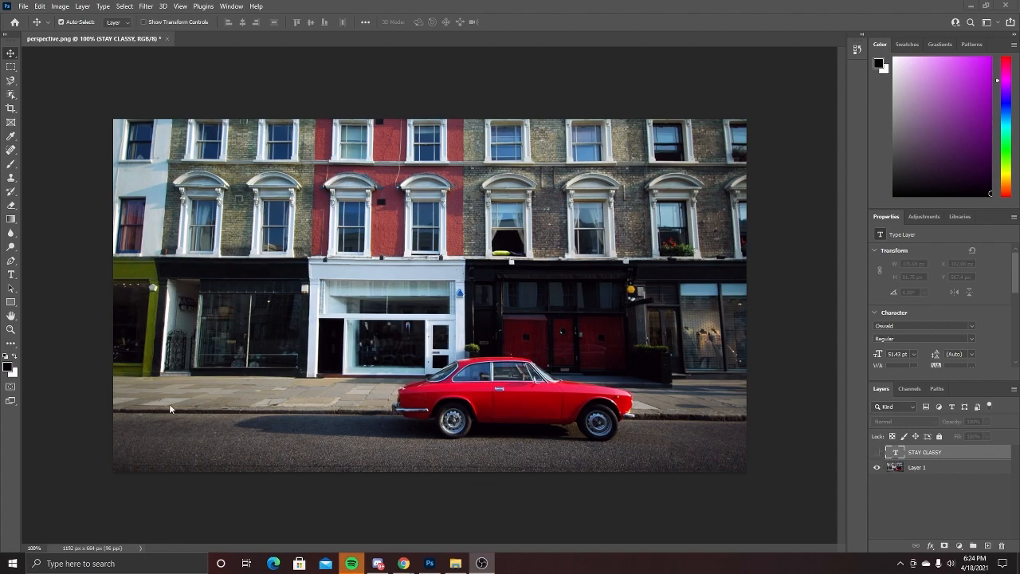
Show the STAY CLASSY text layer and shift the text slightly on the road beside the red car
left_click(20, 280)
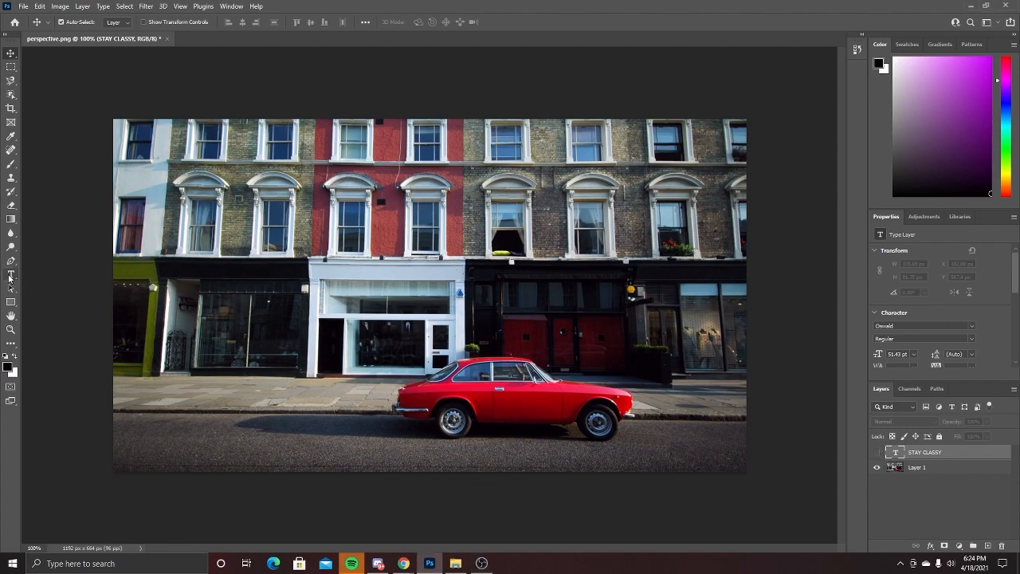
left_click(876, 451)
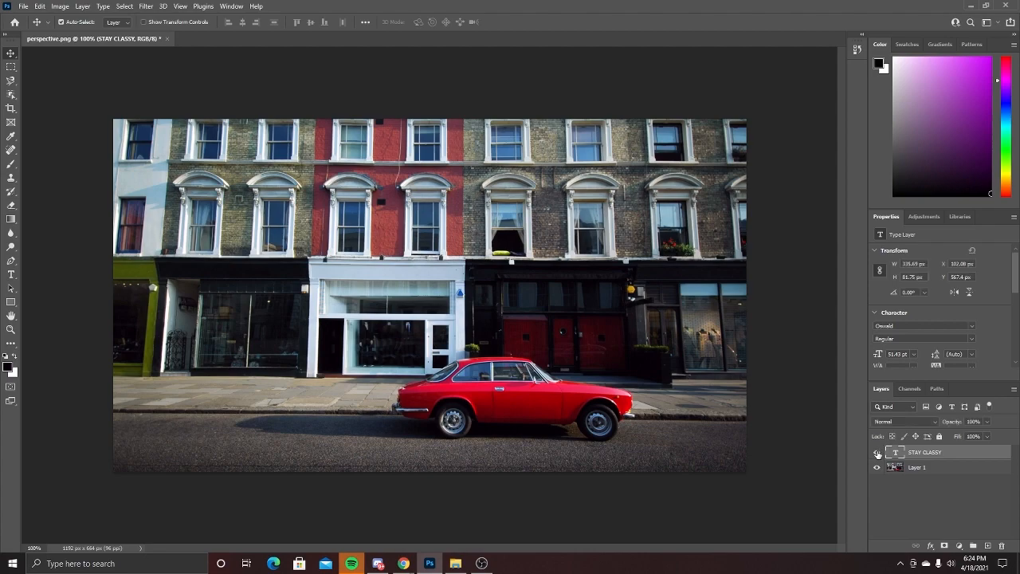
left_click_drag(331, 451, 330, 456)
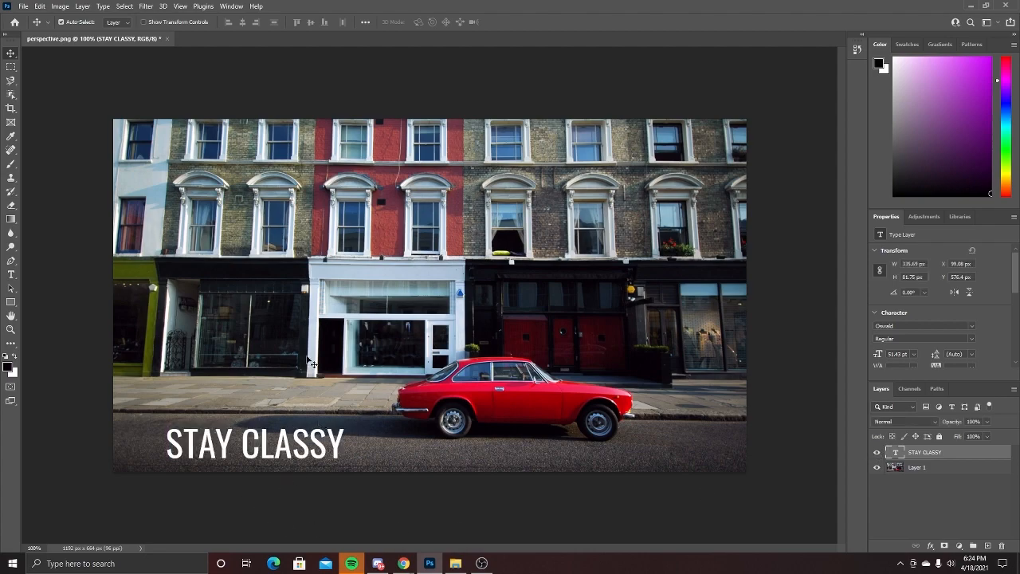
Enlarge the STAY CLASSY text to about 391 px wide and reposition it on the road beside the red car
left_click(39, 6)
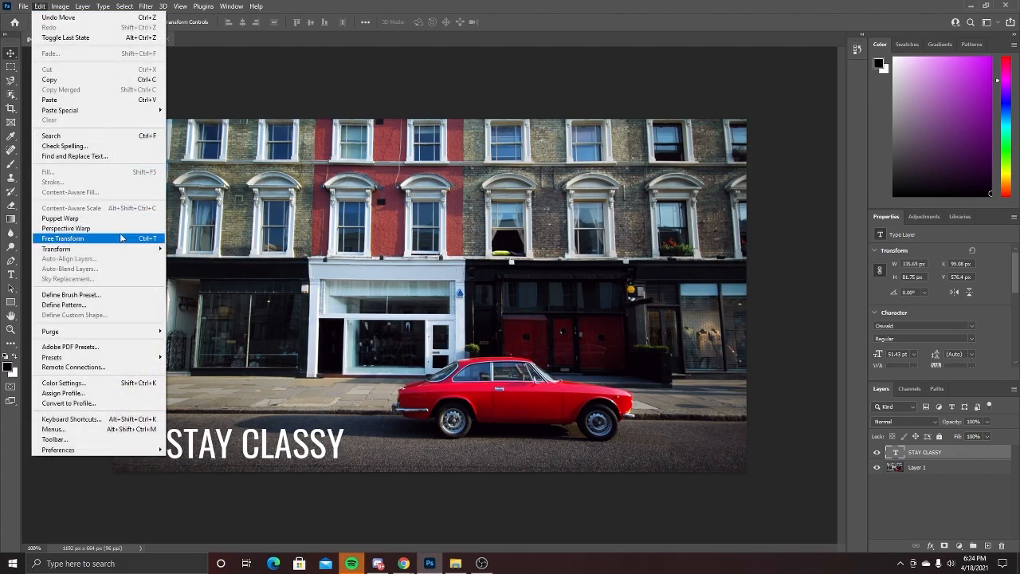
left_click(121, 239)
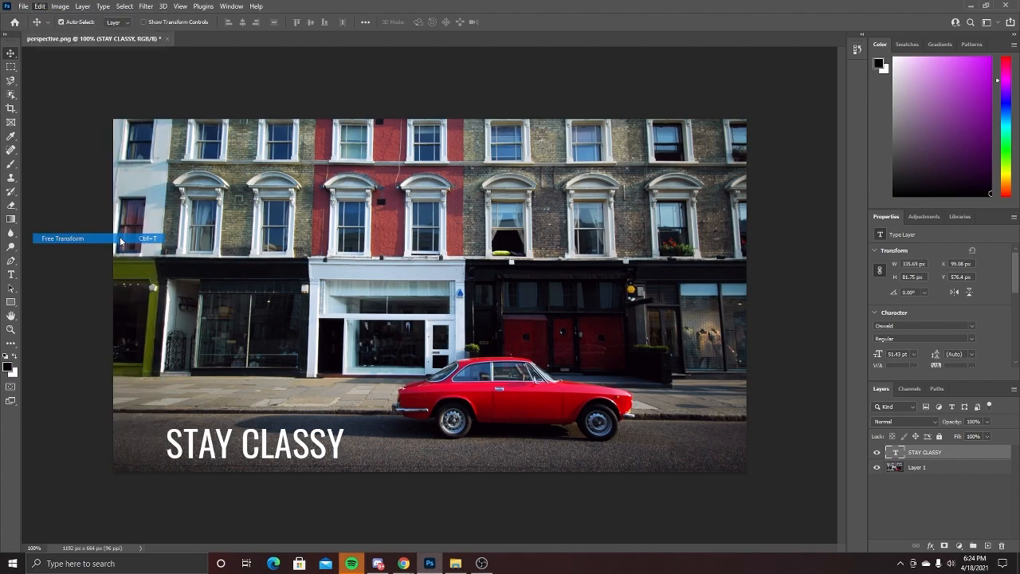
left_click_drag(166, 425, 138, 411)
left_click_drag(291, 439, 340, 427)
key("Return")
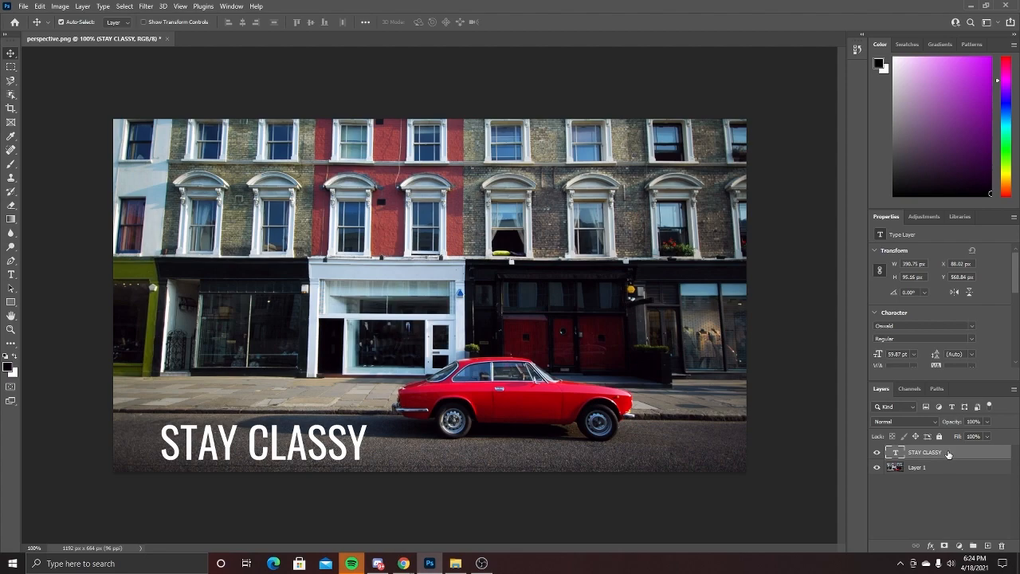
Add a yellow Color Overlay with Multiply blend mode and 100% opacity to the STAY CLASSY layer
left_click(931, 545)
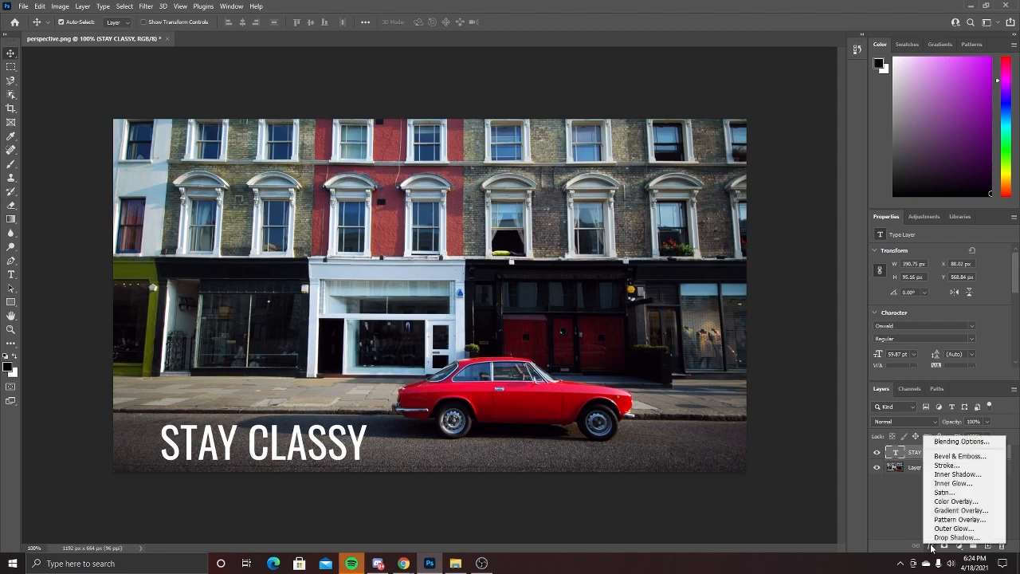
left_click(951, 502)
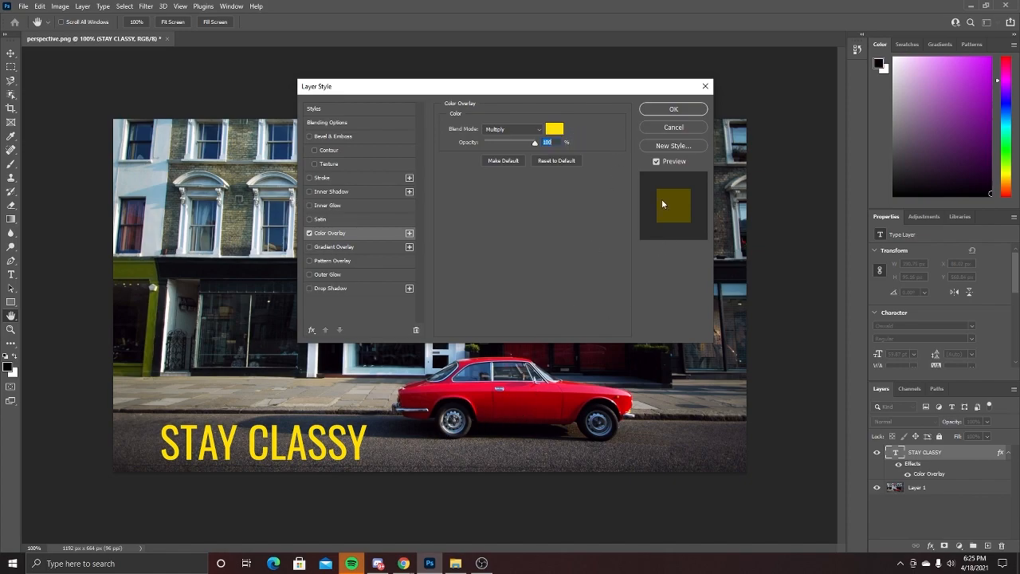
left_click(672, 109)
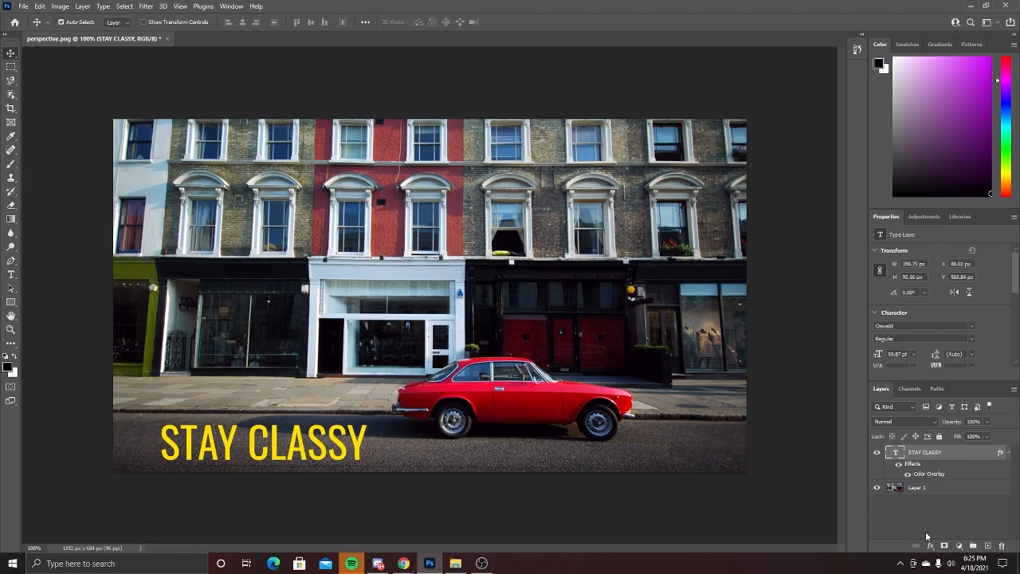
Convert the STAY CLASSY text layer to a smart object and narrow its top edge with a Perspective transform
right_click(951, 451)
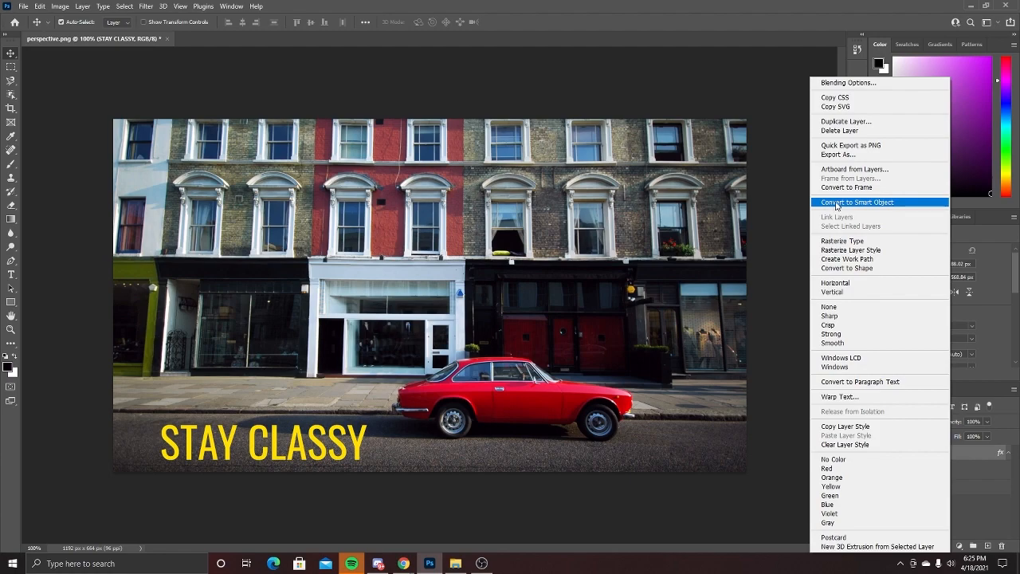
left_click(873, 207)
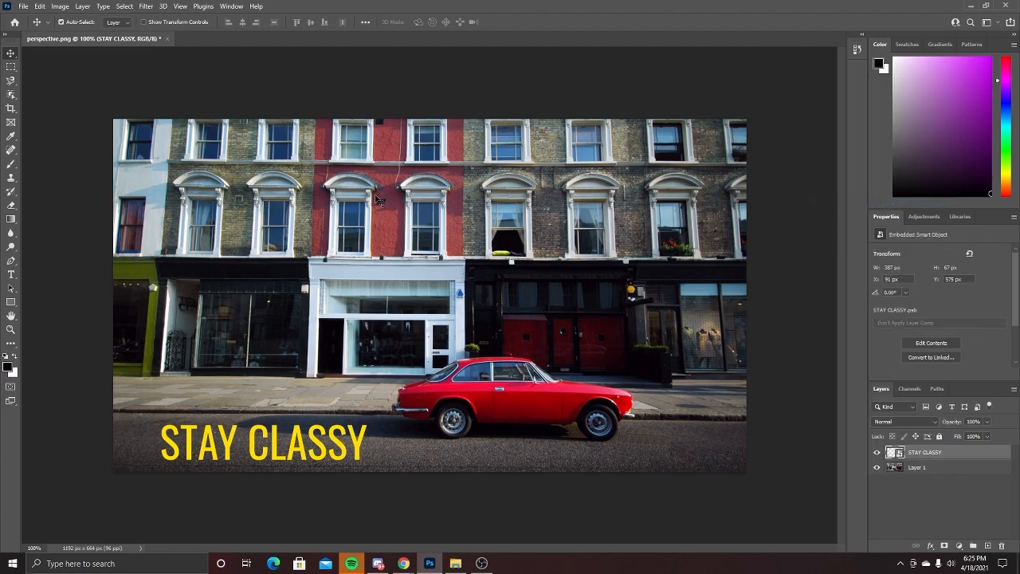
left_click(39, 6)
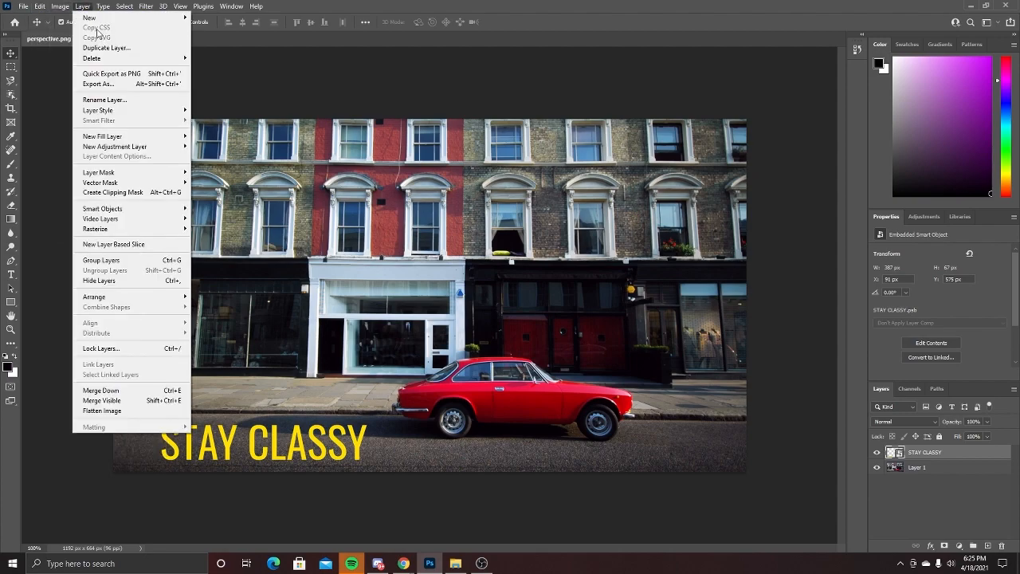
mouse_move(70, 249)
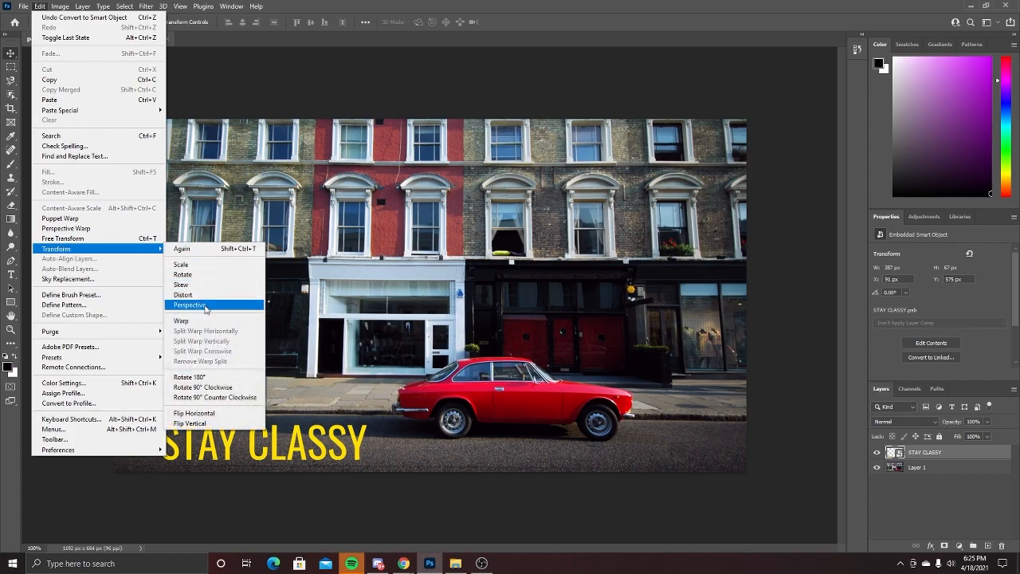
left_click(191, 305)
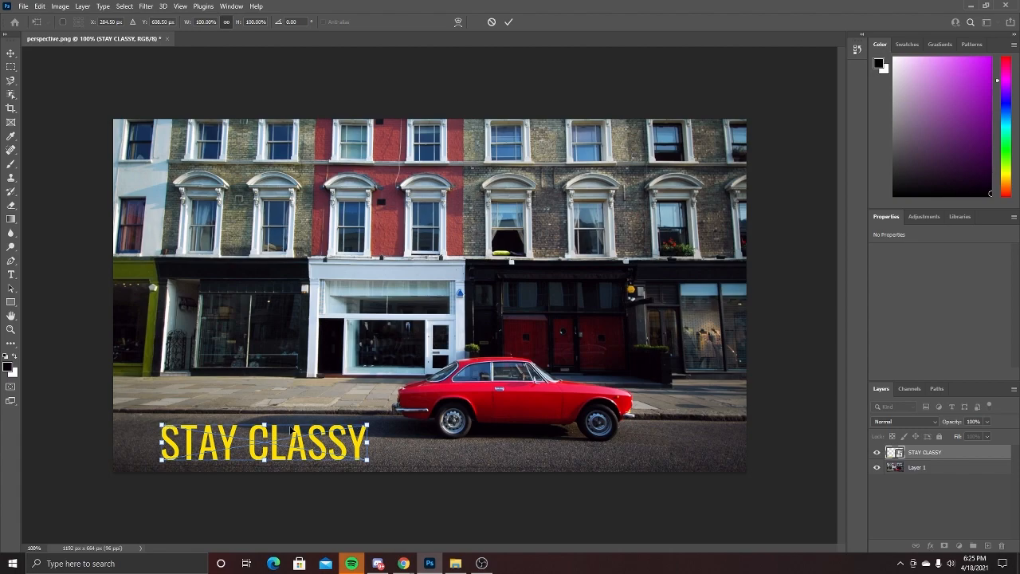
left_click_drag(367, 427, 333, 423)
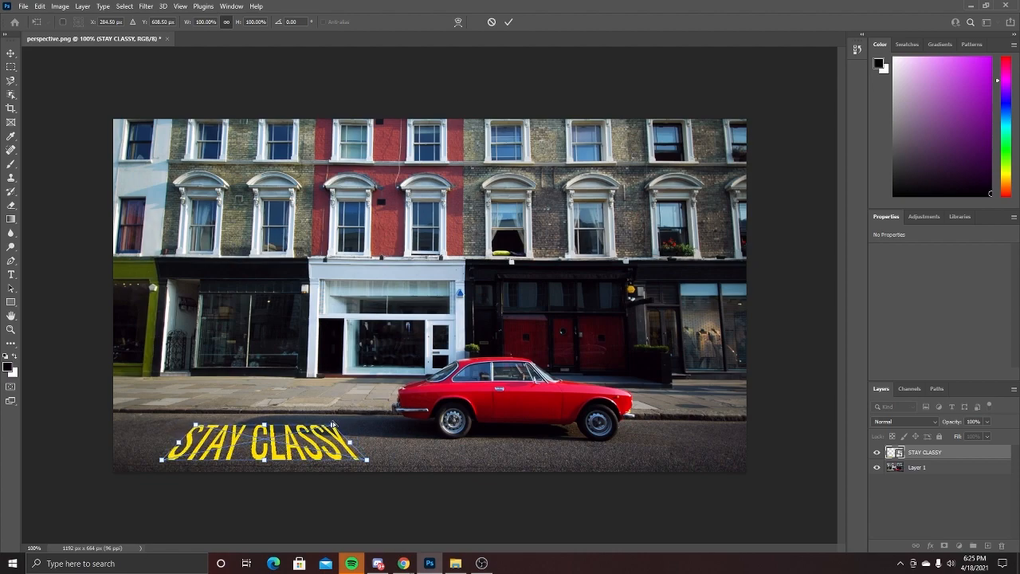
Shift the perspective text slightly away from the car, pull its lower-right corner inward, and apply the transform
left_click_drag(211, 423, 224, 422)
left_click_drag(258, 449, 247, 449)
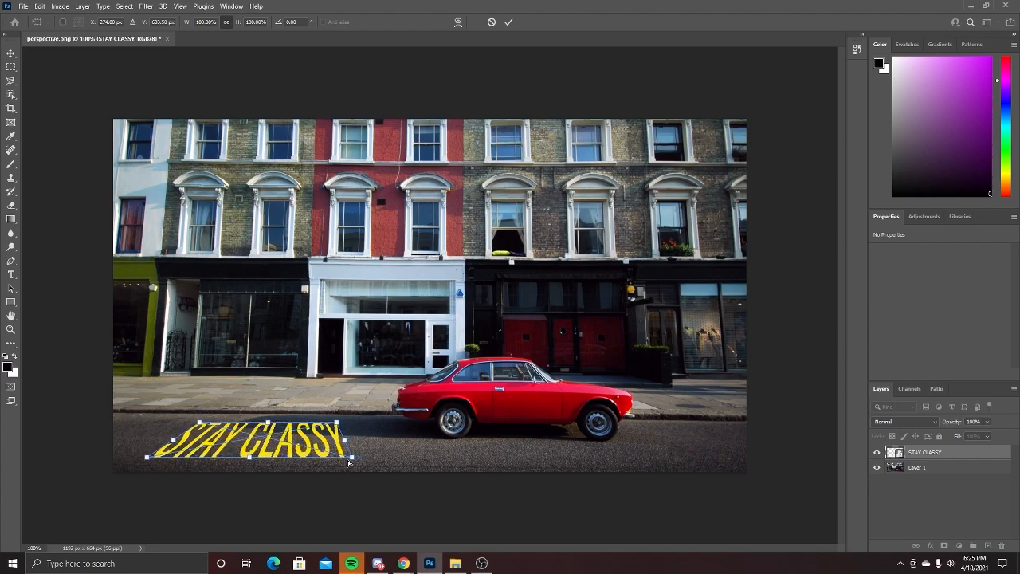
left_click_drag(348, 468, 340, 467)
key("Return")
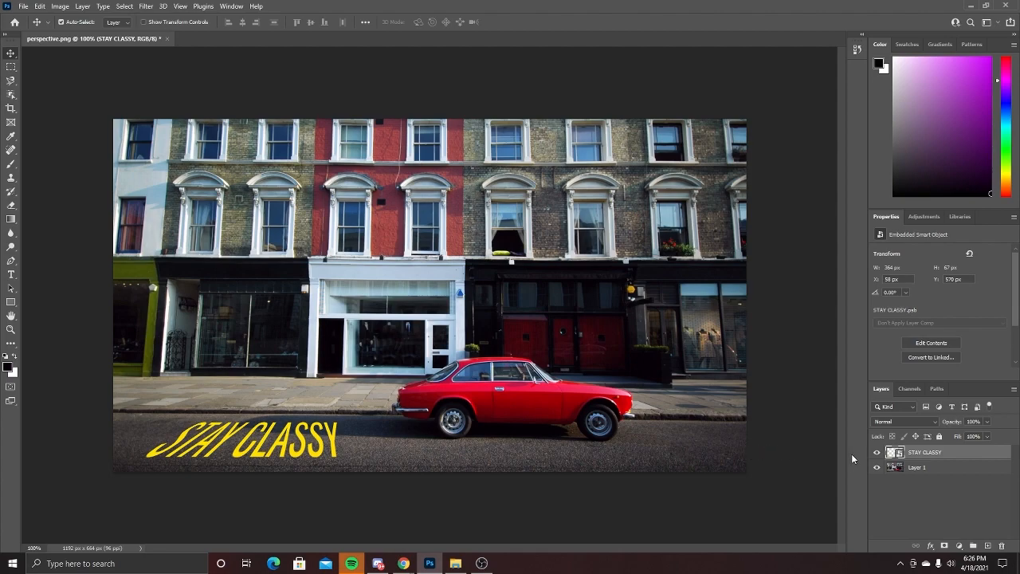
Set the STAY CLASSY layer's blend mode to Overlay so the text blends into the road surface
right_click(955, 451)
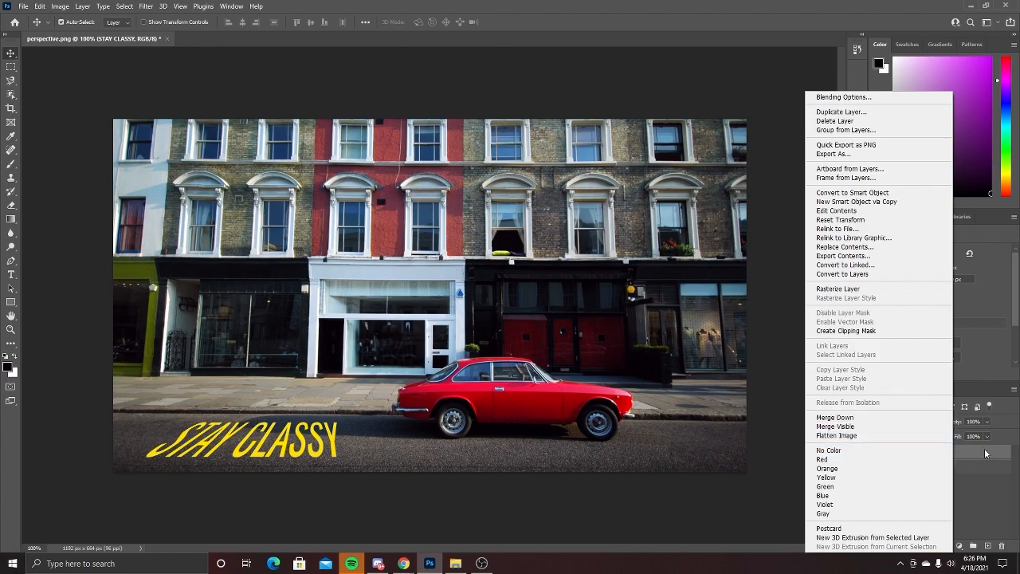
left_click(985, 453)
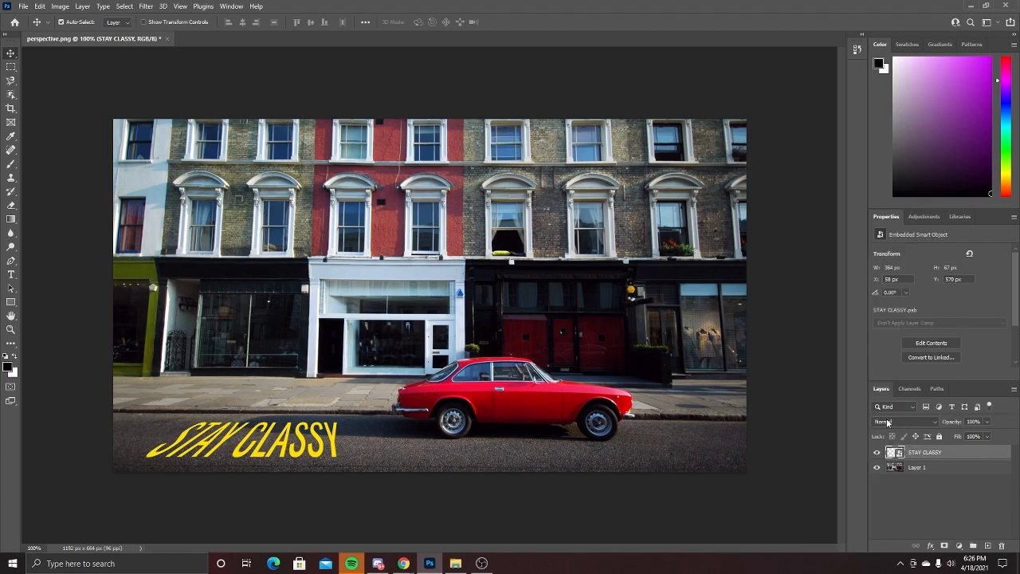
left_click(902, 422)
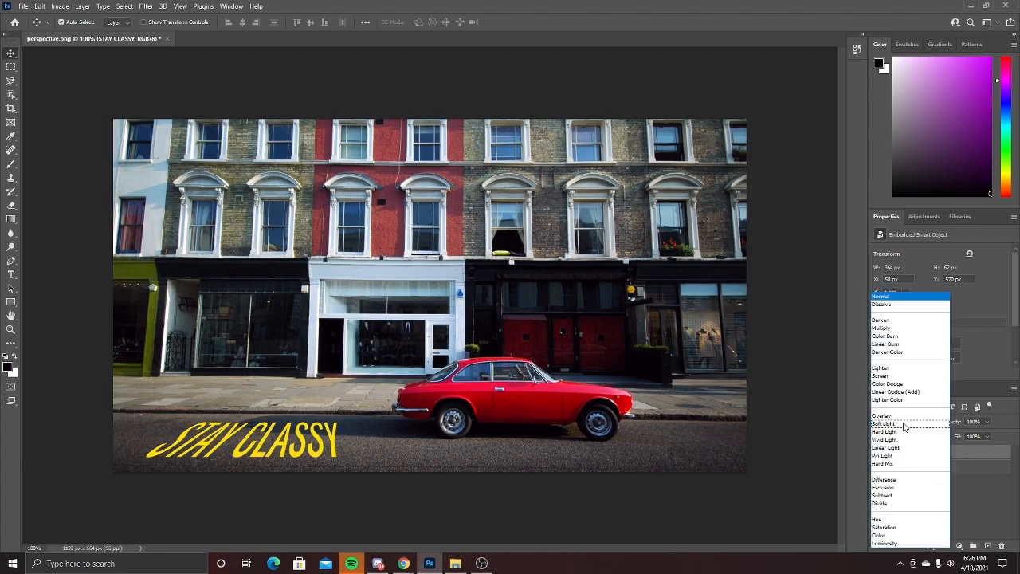
left_click(889, 417)
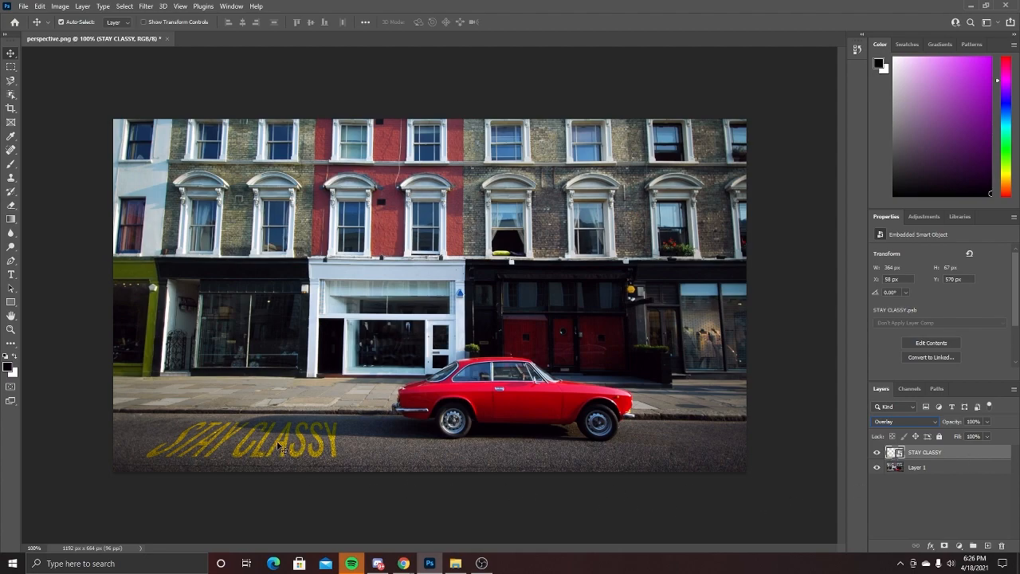
left_click(396, 457)
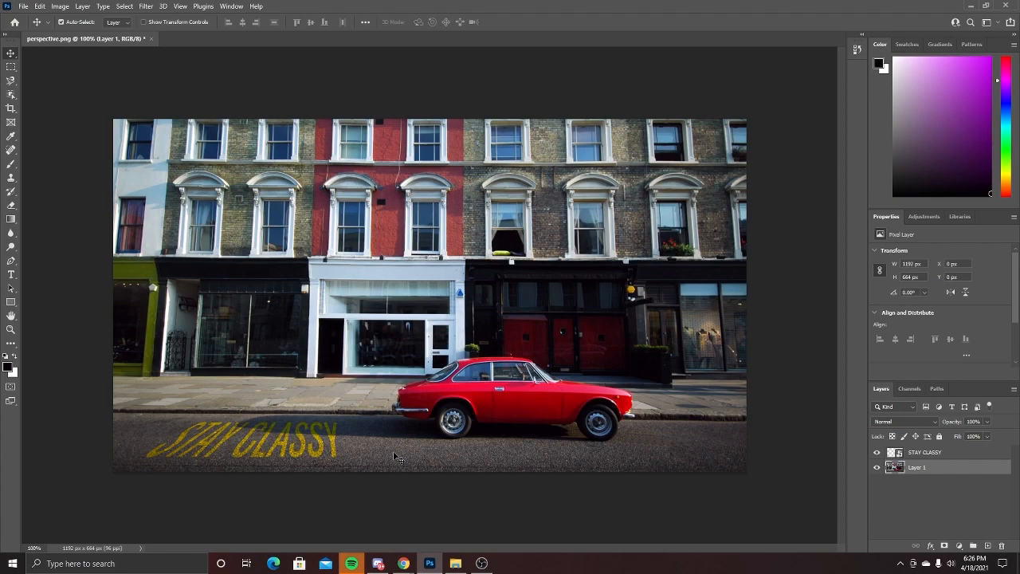